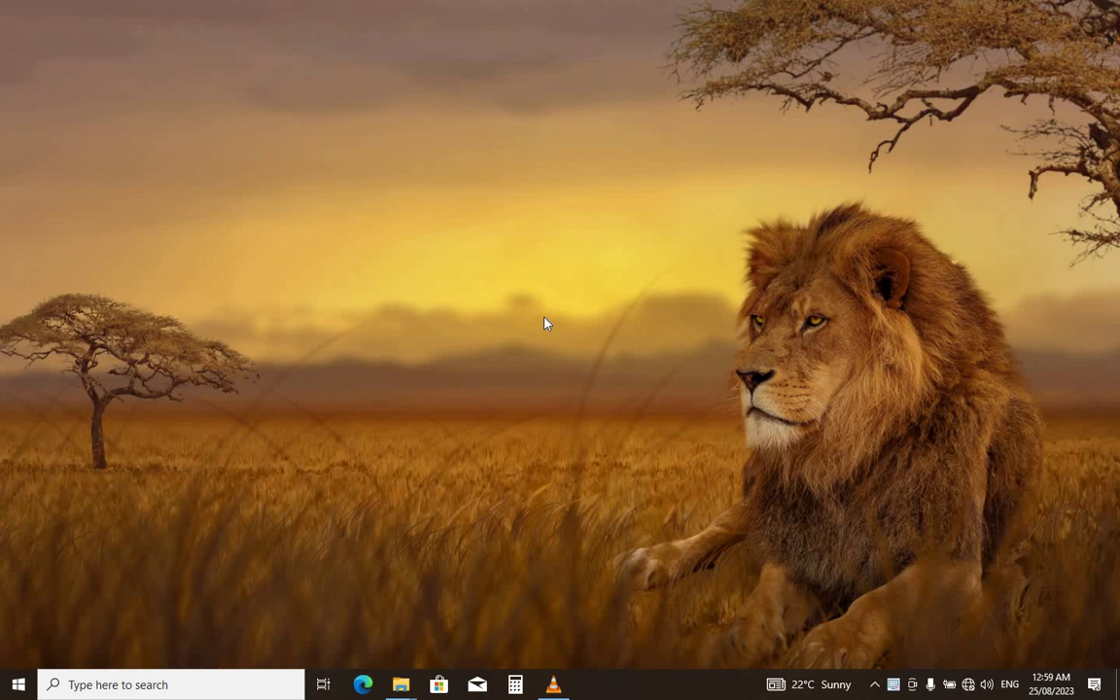
Step: Search the Start menu for 'tall' to find the Tally shortcut
click(17, 685)
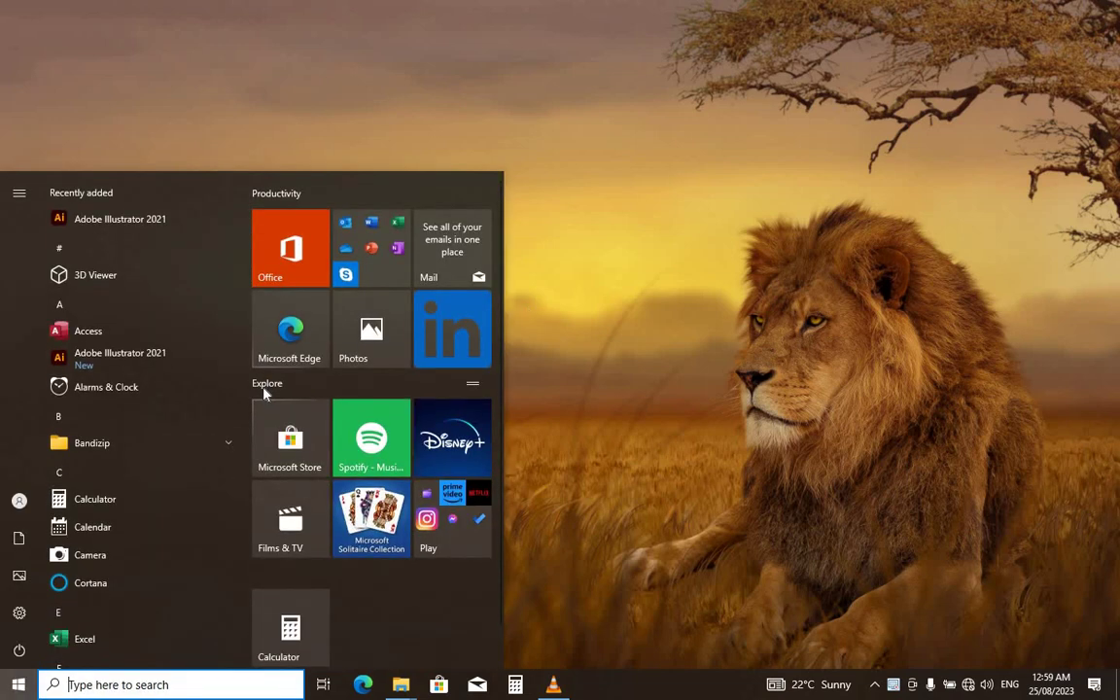
text(r)
key(BackSpace)
text(t)
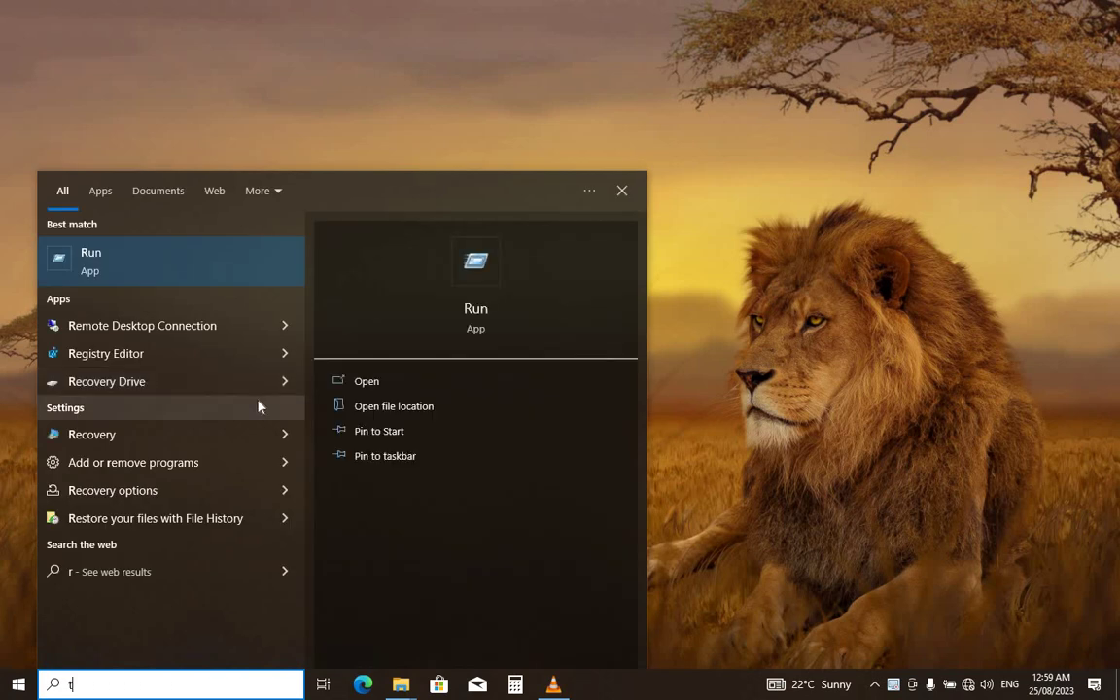
text(all)
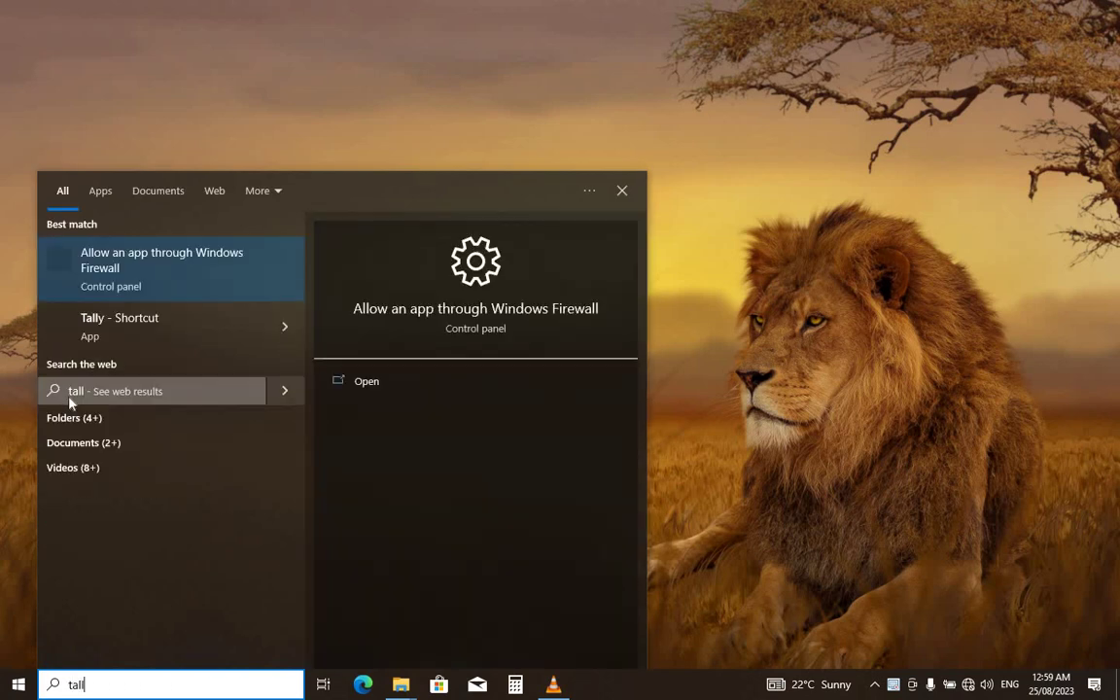
Step: Launch Tally and load the company ABC TECH from the list of companies
click(76, 331)
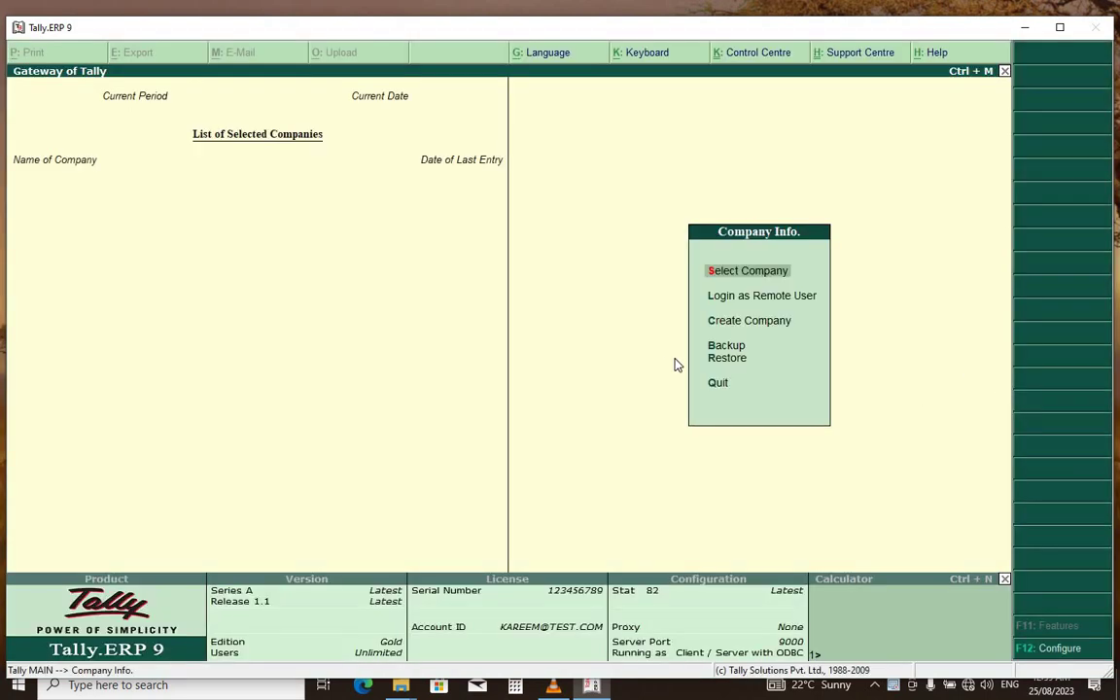
click(714, 274)
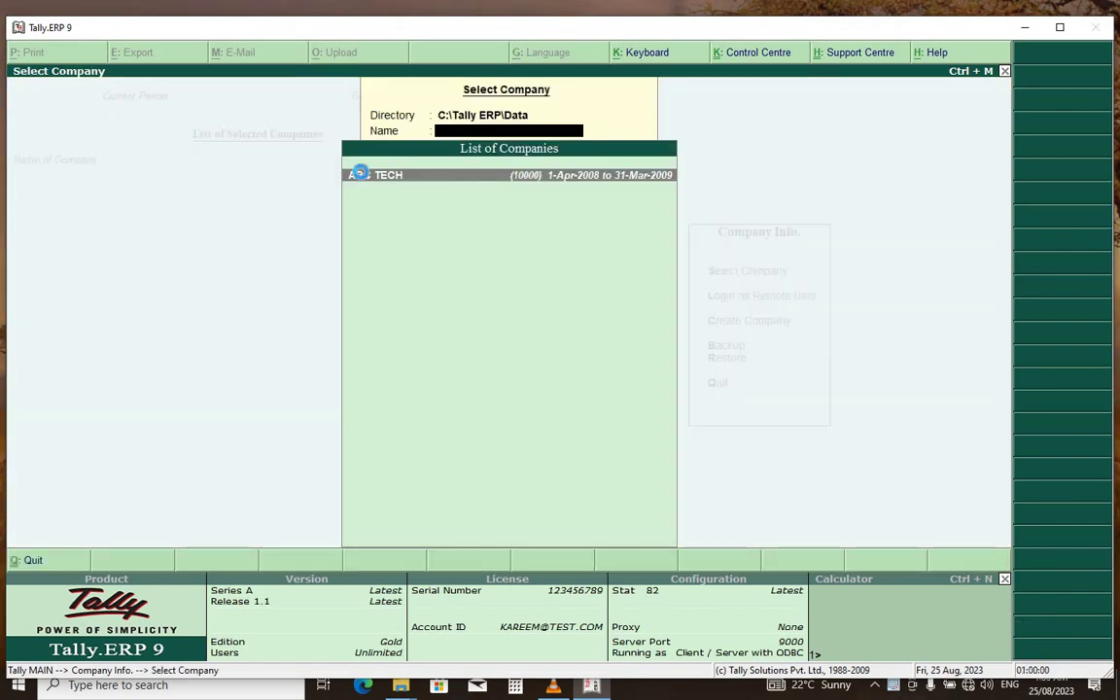
click(356, 175)
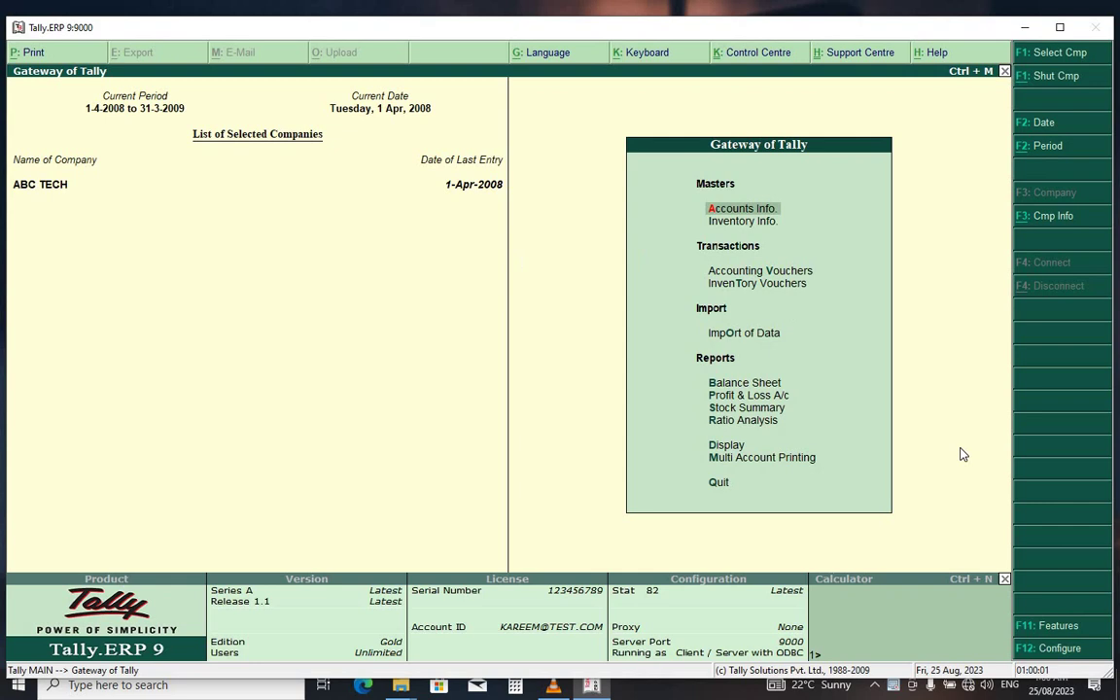
Step: Start an accounting voucher and switch it to a blank Sales Order with Alt+F5
click(746, 273)
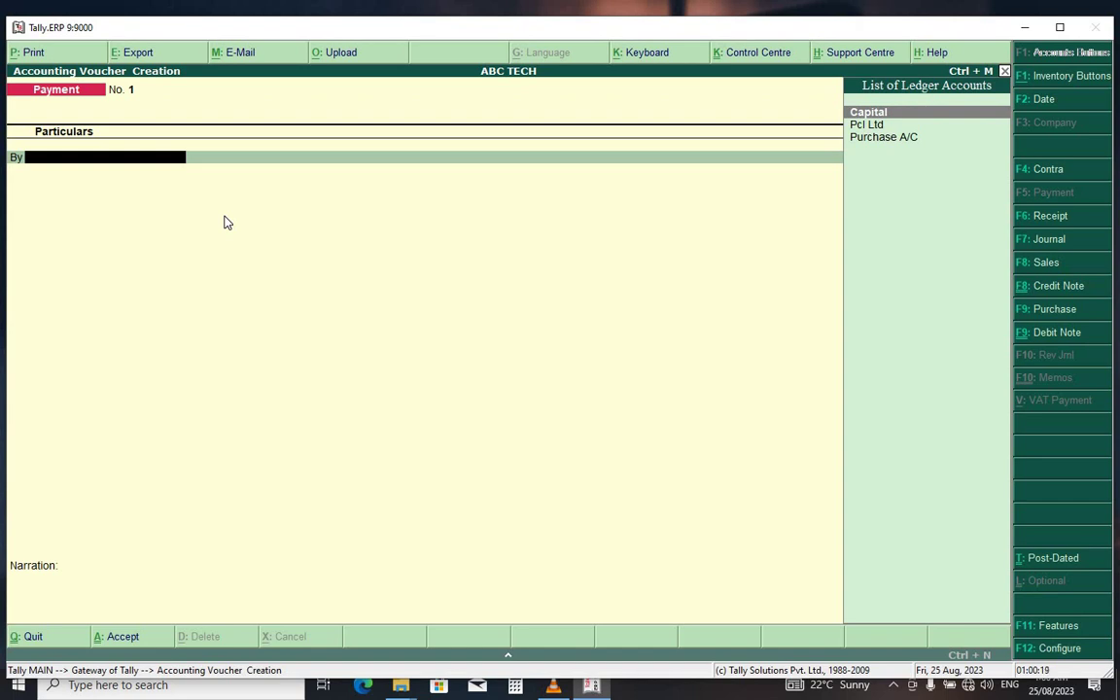
key(alt+F5)
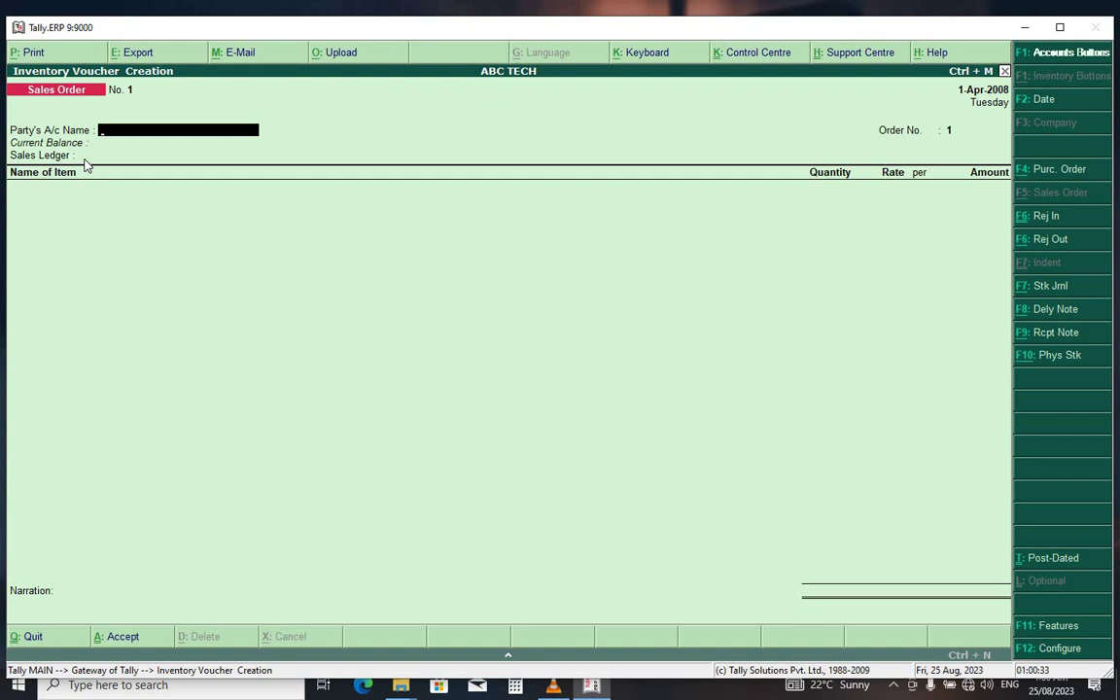
Step: Create ledger Eric under Sundry Debtors with bill-by-bill balances kept on
key(alt+c)
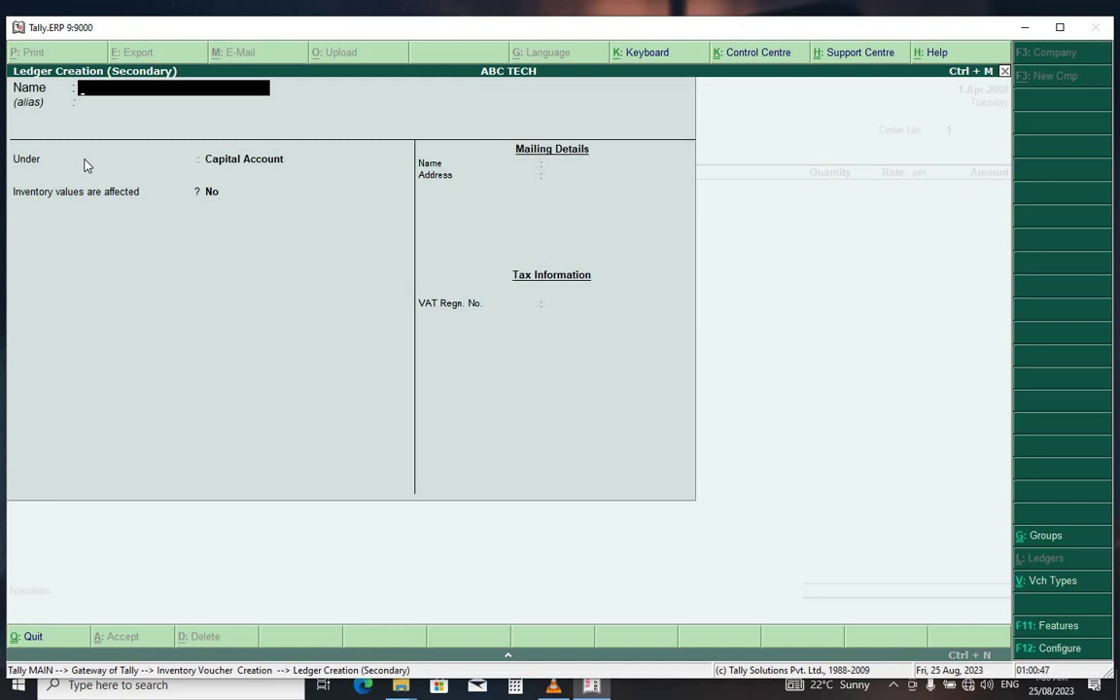
text(E)
text(ri)
text(c)
key(Return)
key(Return)
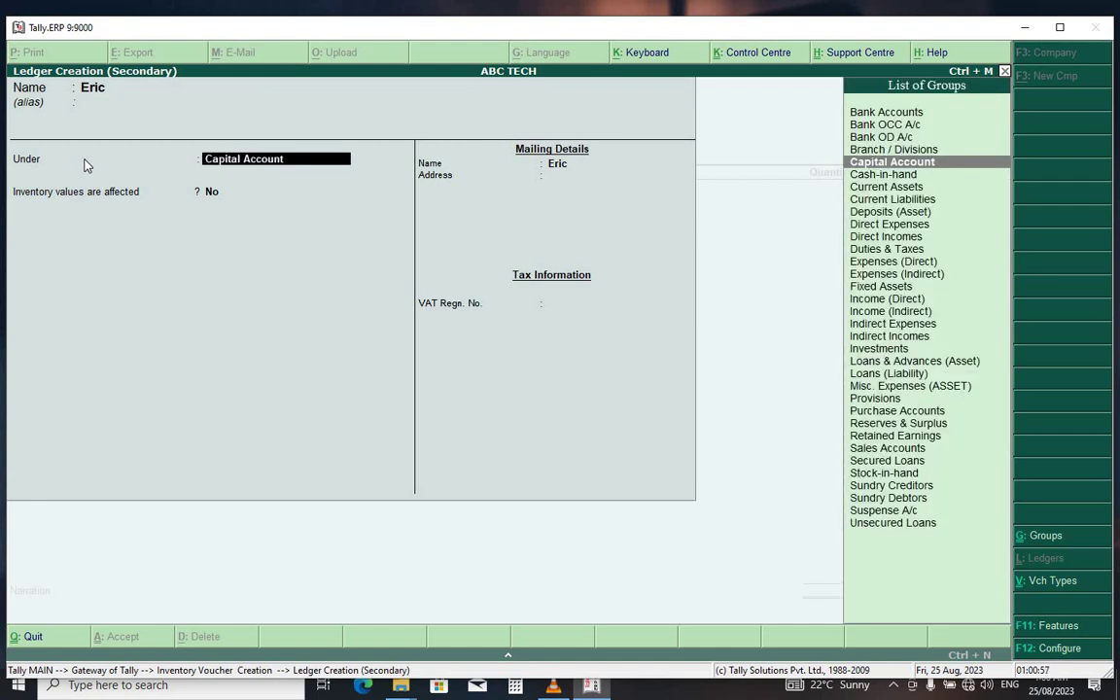
text(Su)
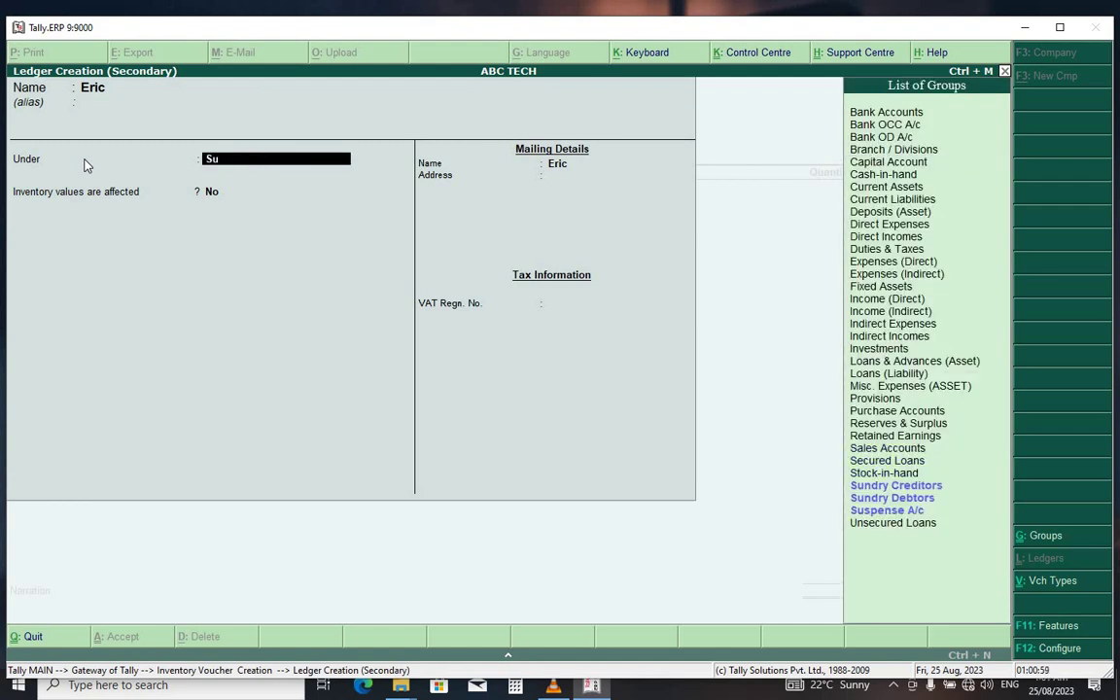
key(Down)
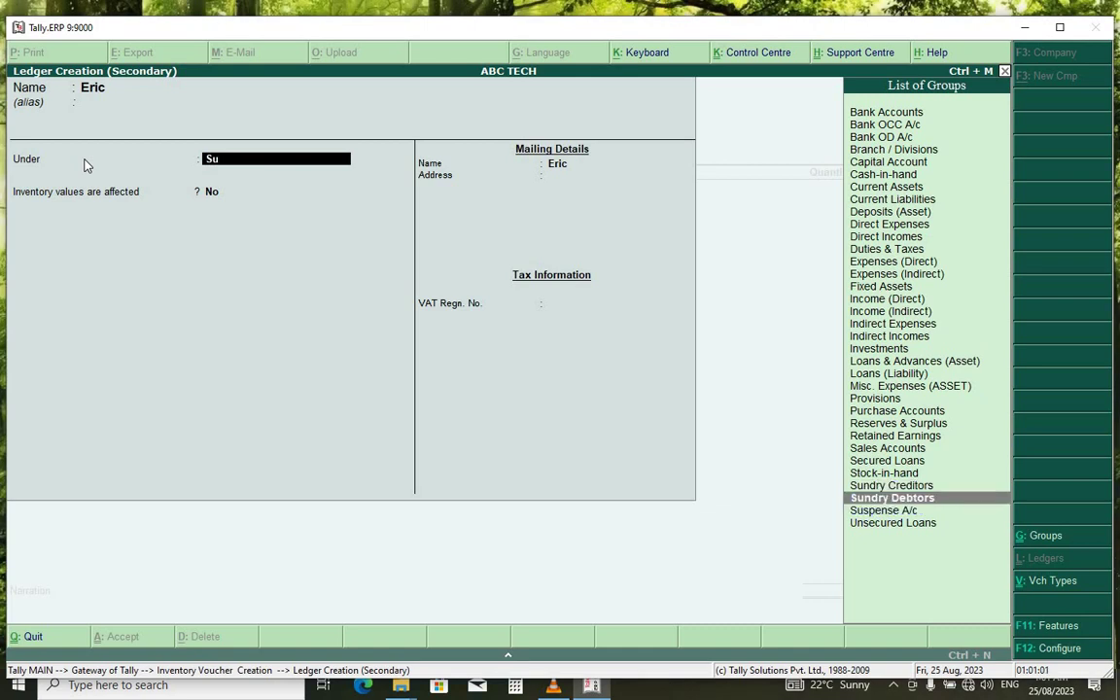
key(Return)
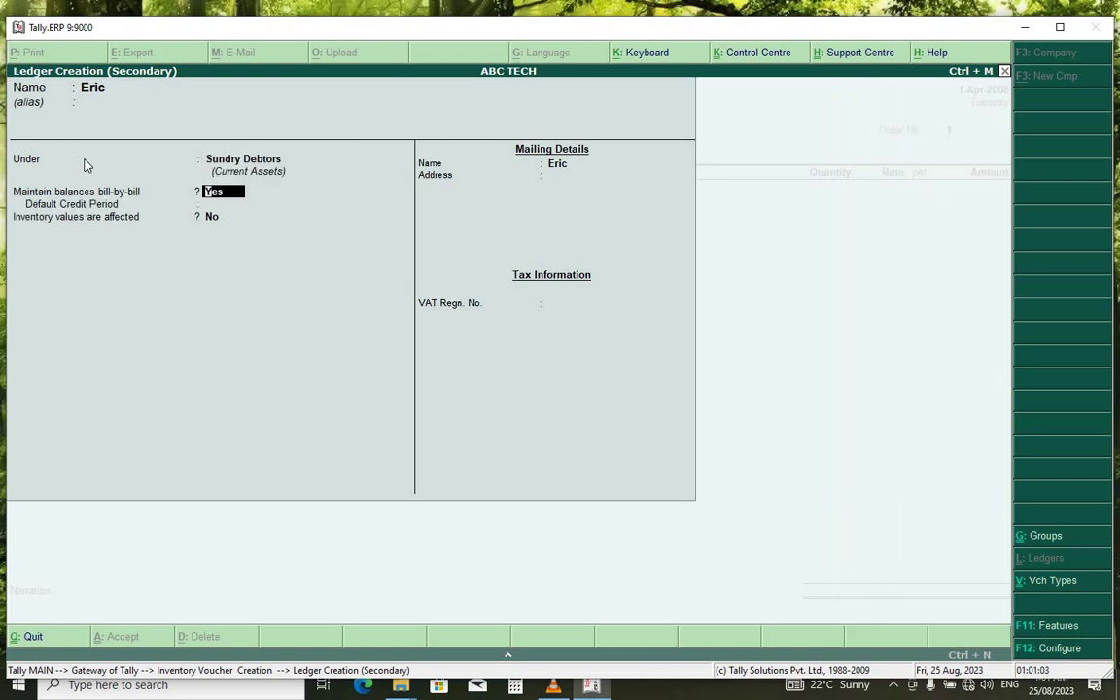
key(Return)
key(Return)
key(Return)
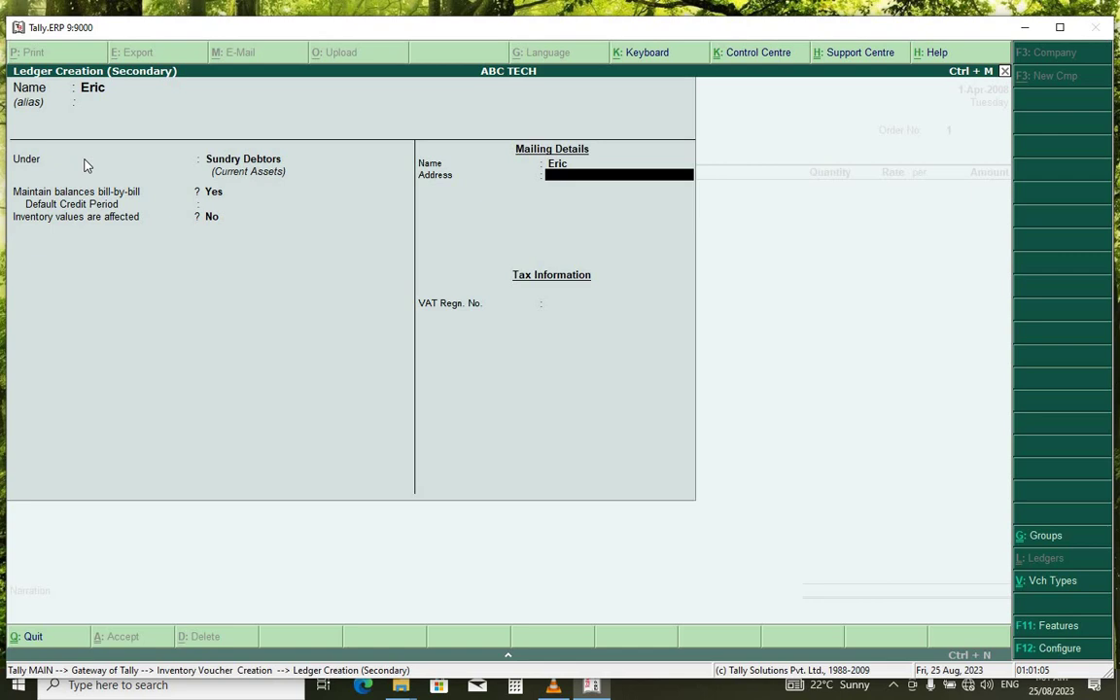
key(Return)
key(Return)
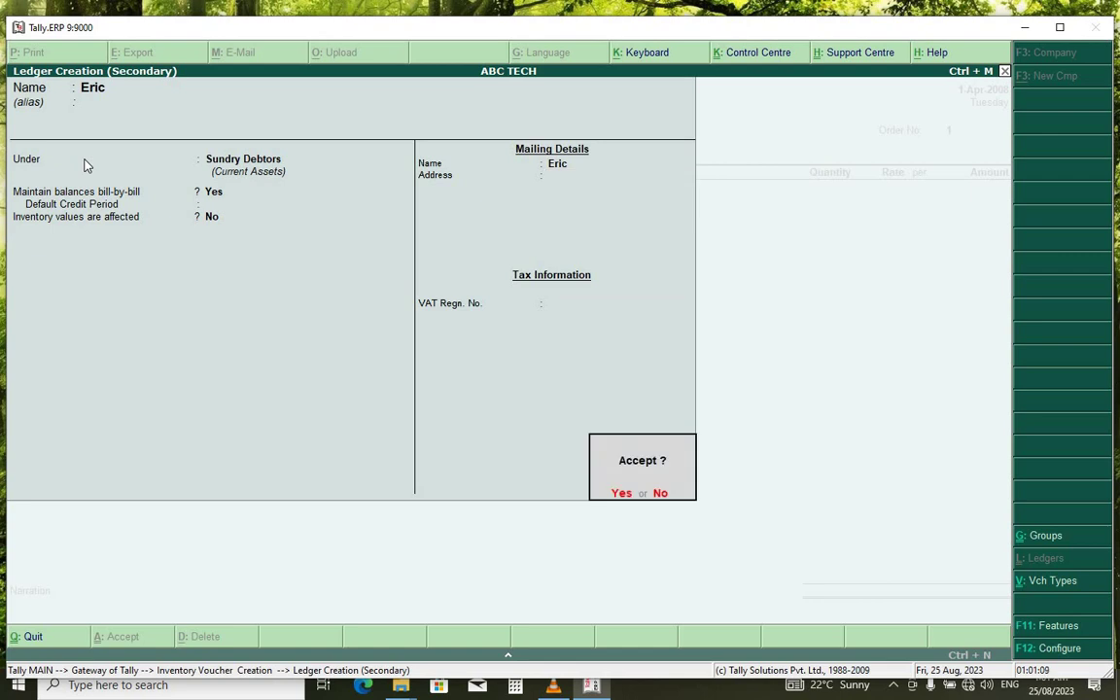
Step: Save ledger Eric, skip buyer details, and enter order number ORDERSALES-1
key(Return)
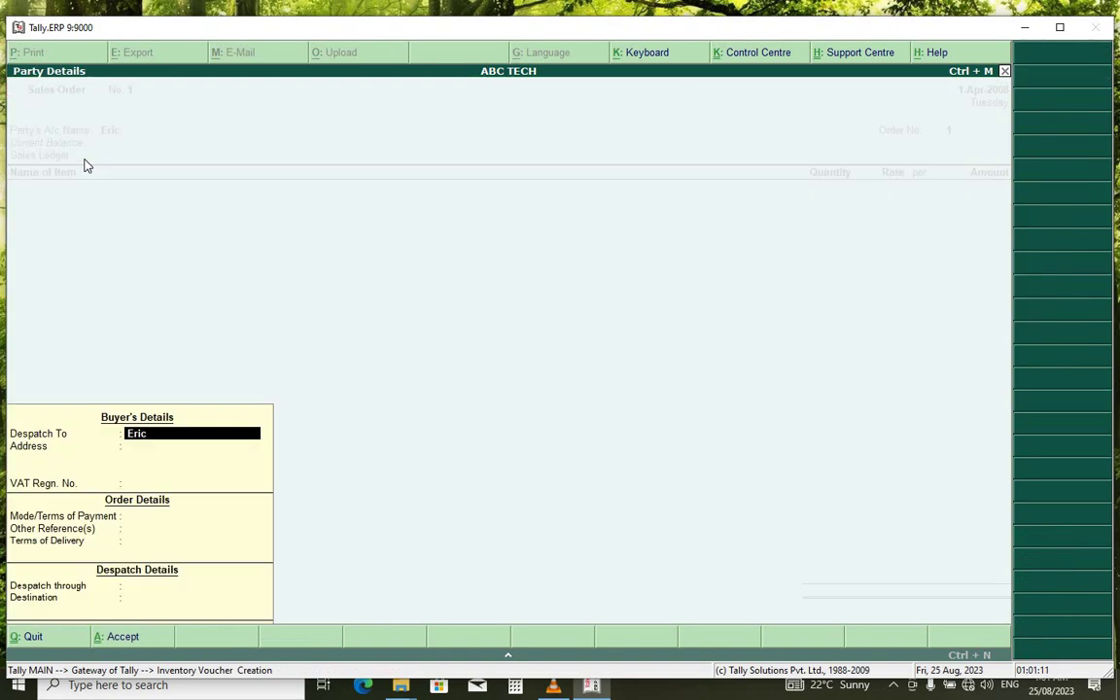
key(Return)
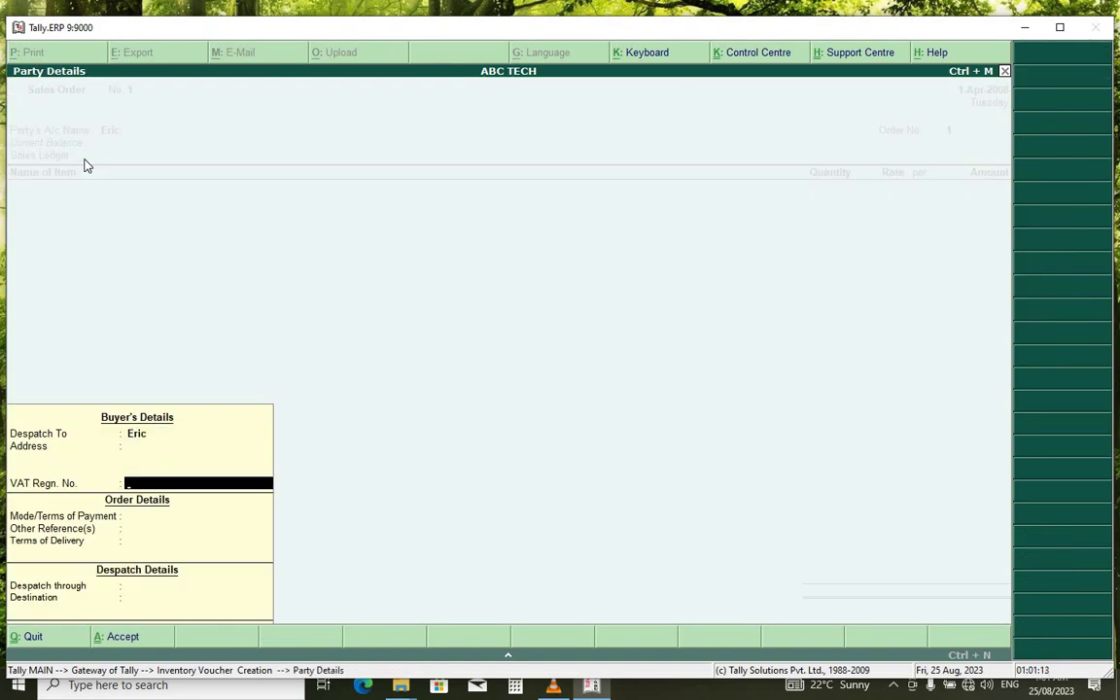
key(Return)
key(Return)
key(Return)
key(Return)
key(Return)
key(Return)
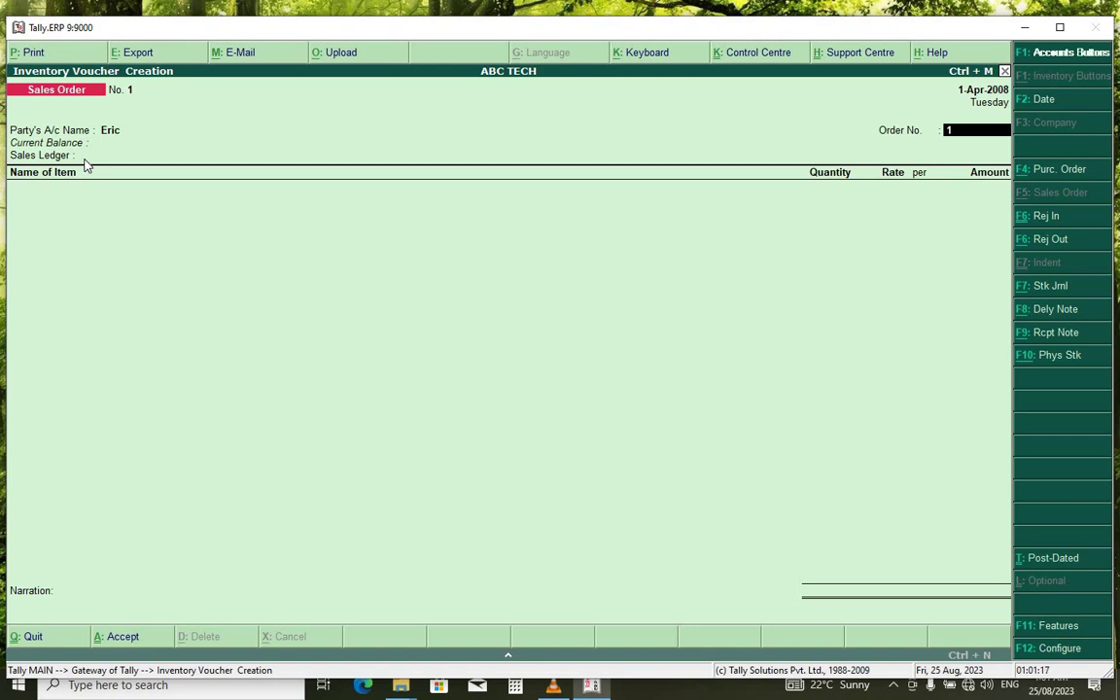
text(O)
text(RD)
text(ER)
text(SA)
text(LES)
text(-1)
key(Return)
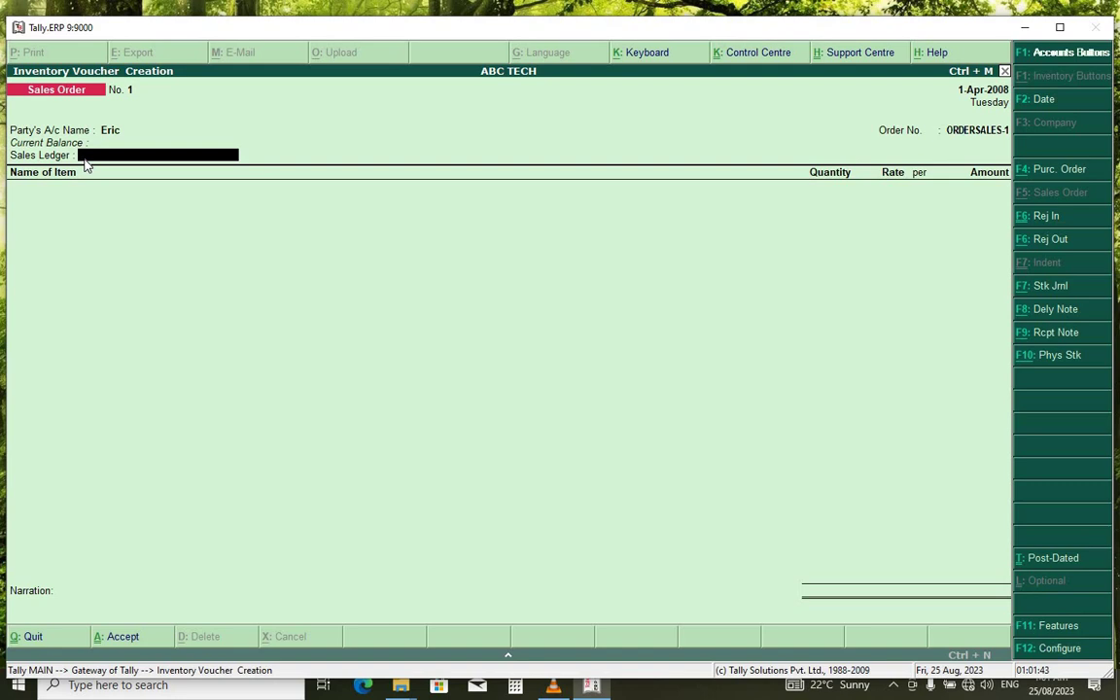
Step: Create a ledger named Sales under Sales Accounts as the order's sales ledger
key(alt+c)
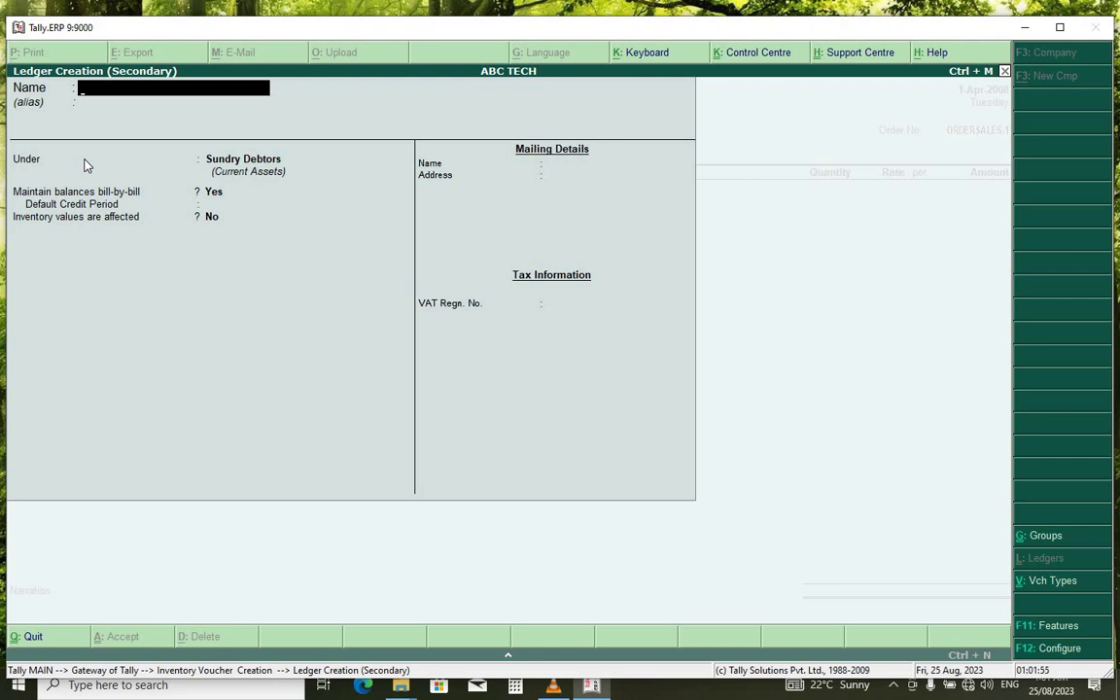
text(Sa)
text(les)
key(Return)
key(Return)
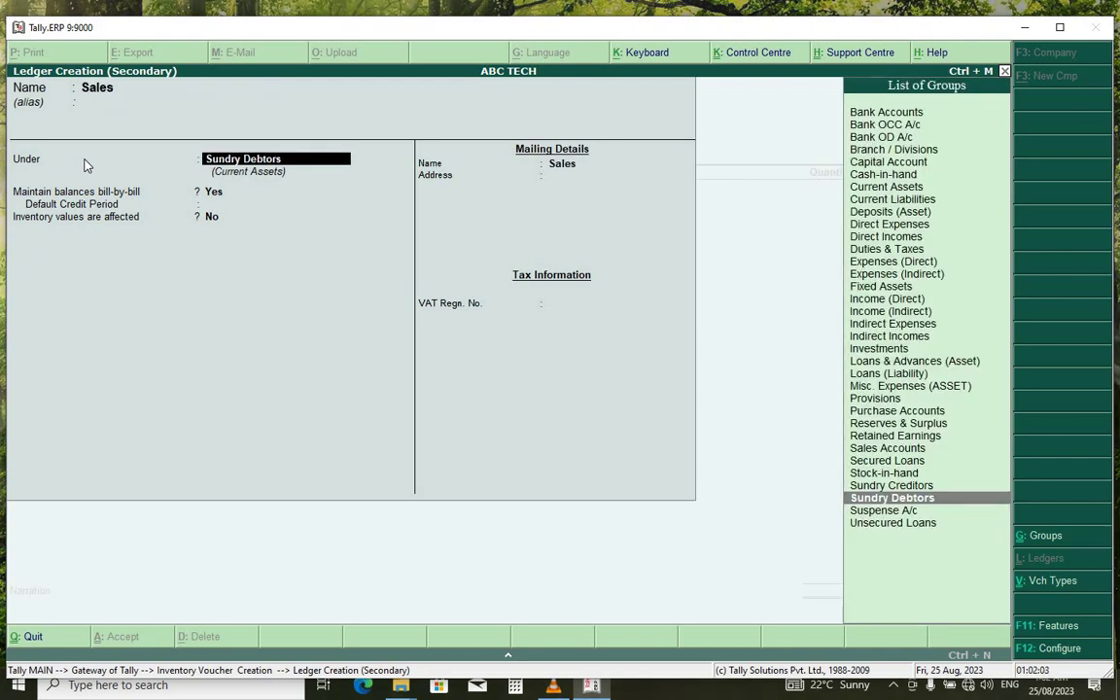
text(Sa)
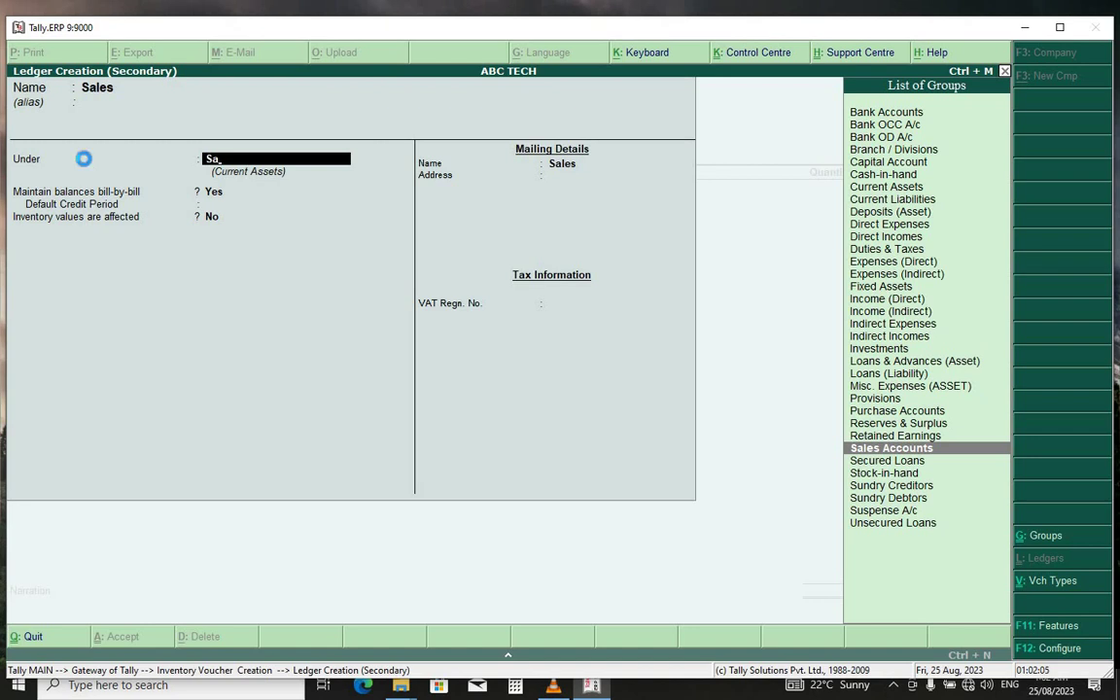
key(Return)
key(Return)
key(Return)
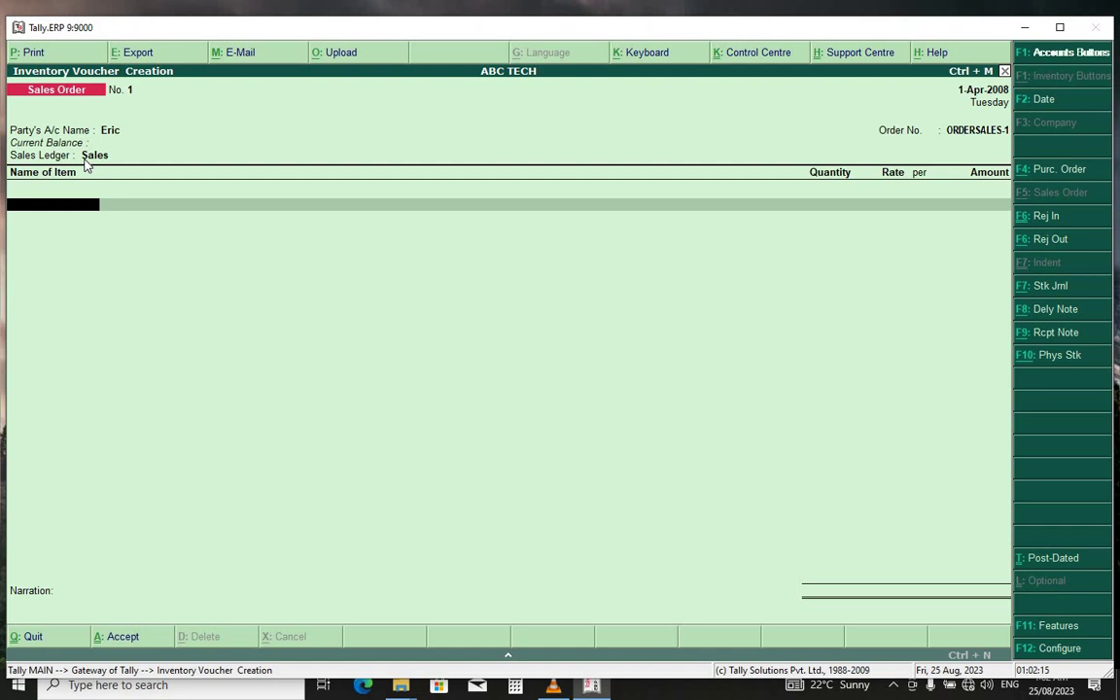
Step: Add Dell Inspiron 4510 Laptop: due 1-Apr-2008, godown Any, 3 PCs, no rate or amount
text(Del)
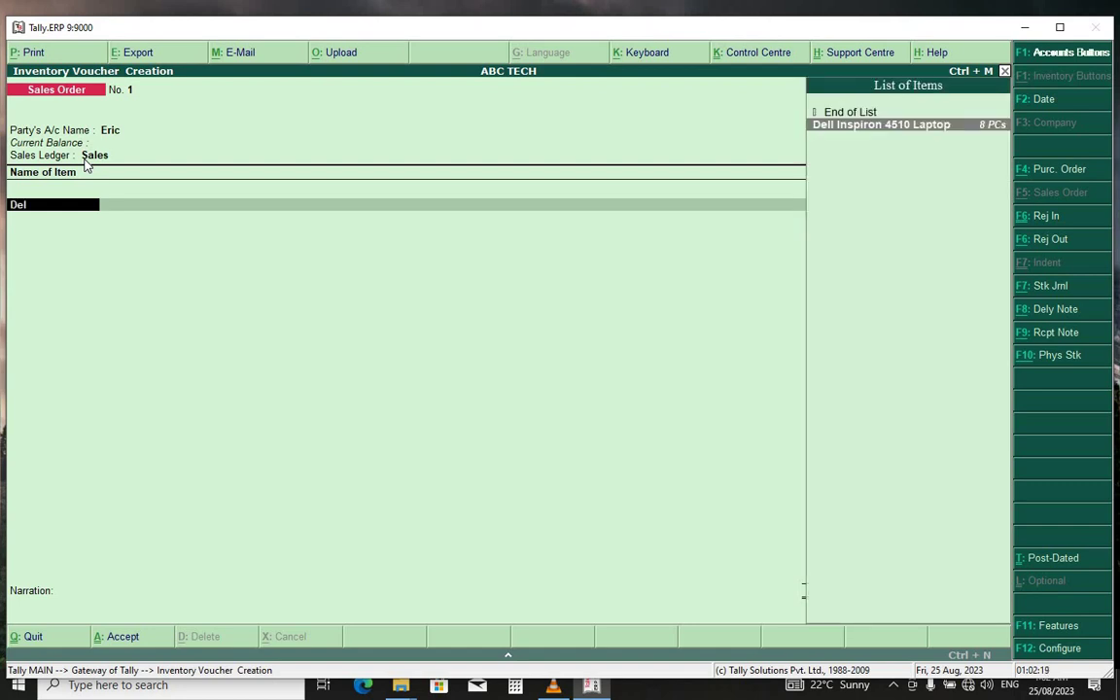
text(l)
key(Return)
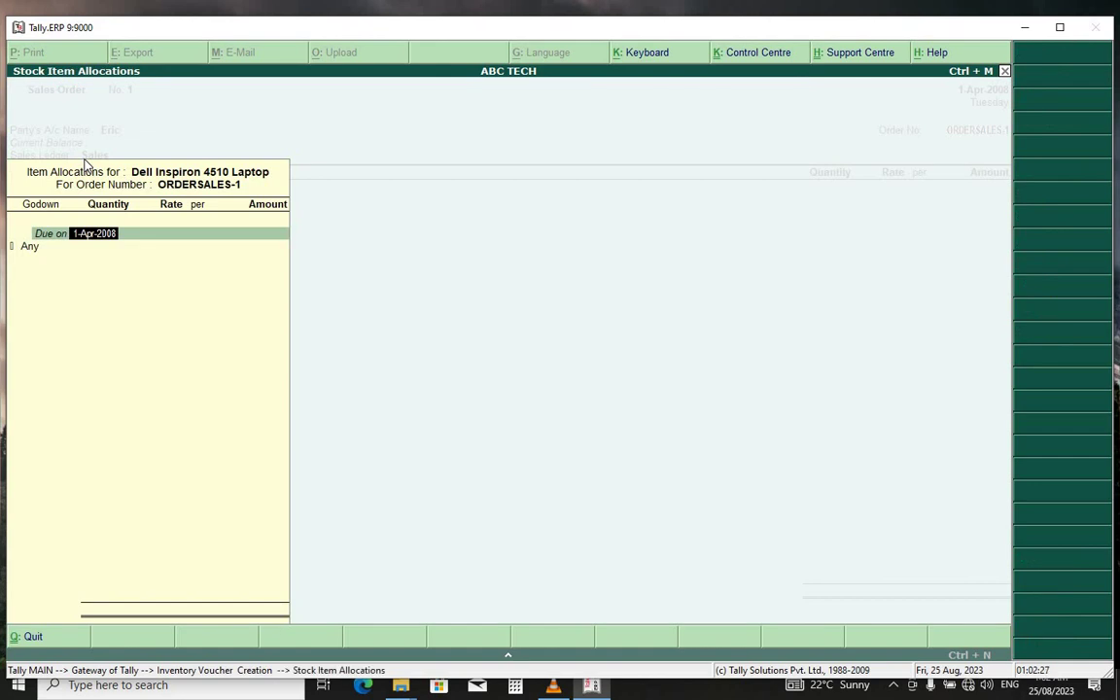
key(Return)
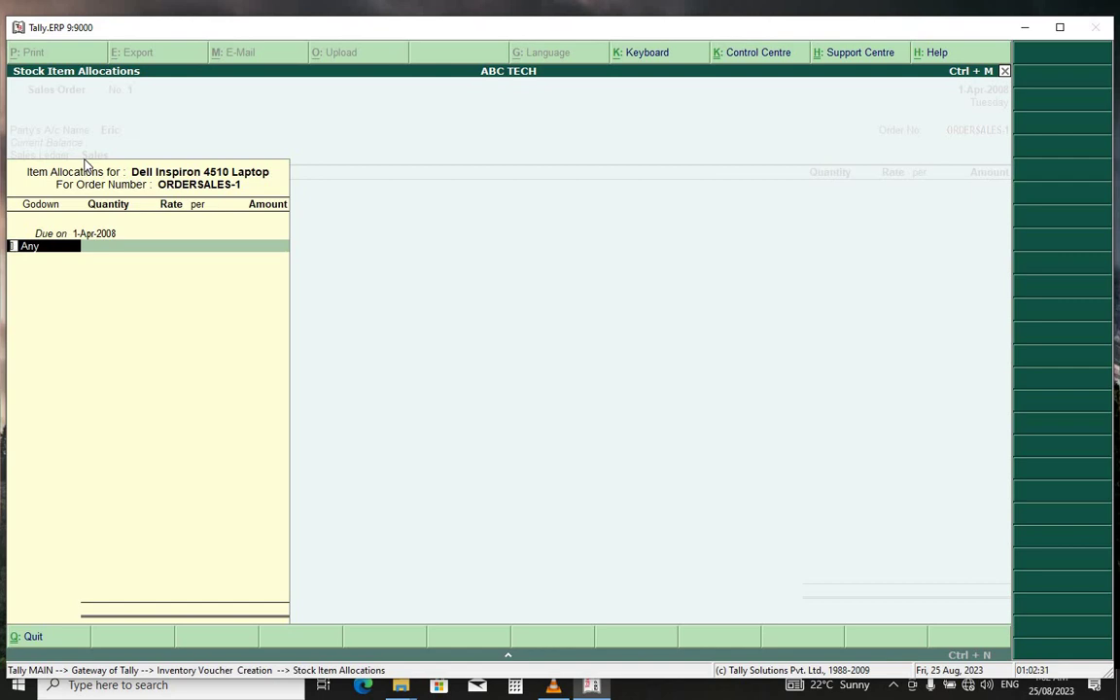
key(BackSpace)
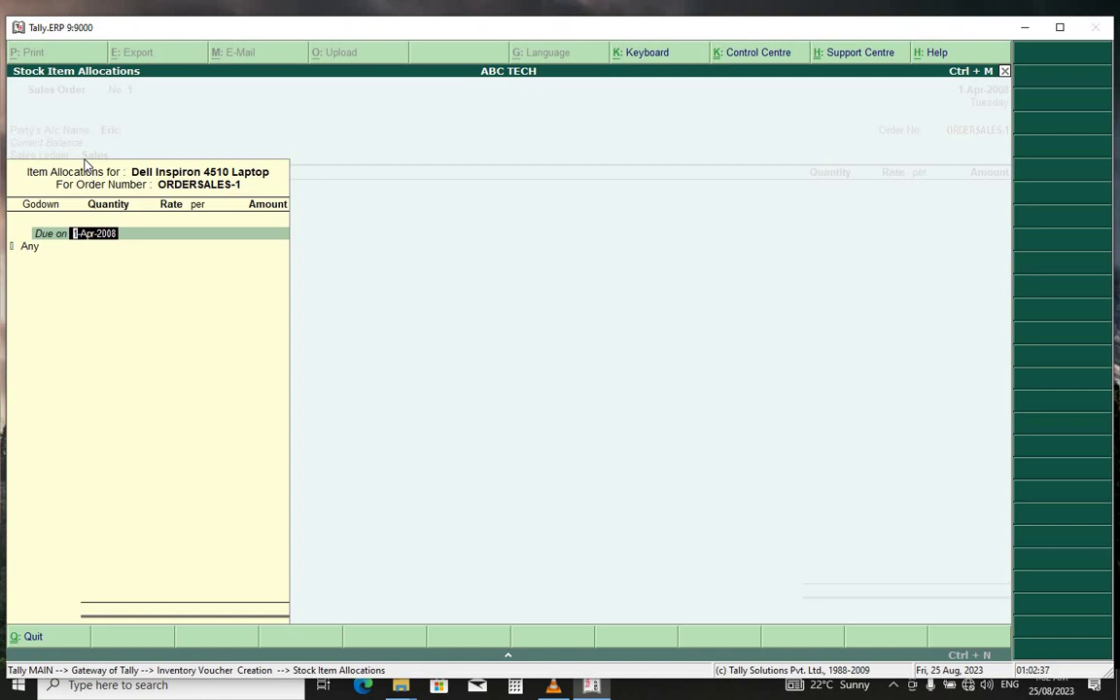
key(Return)
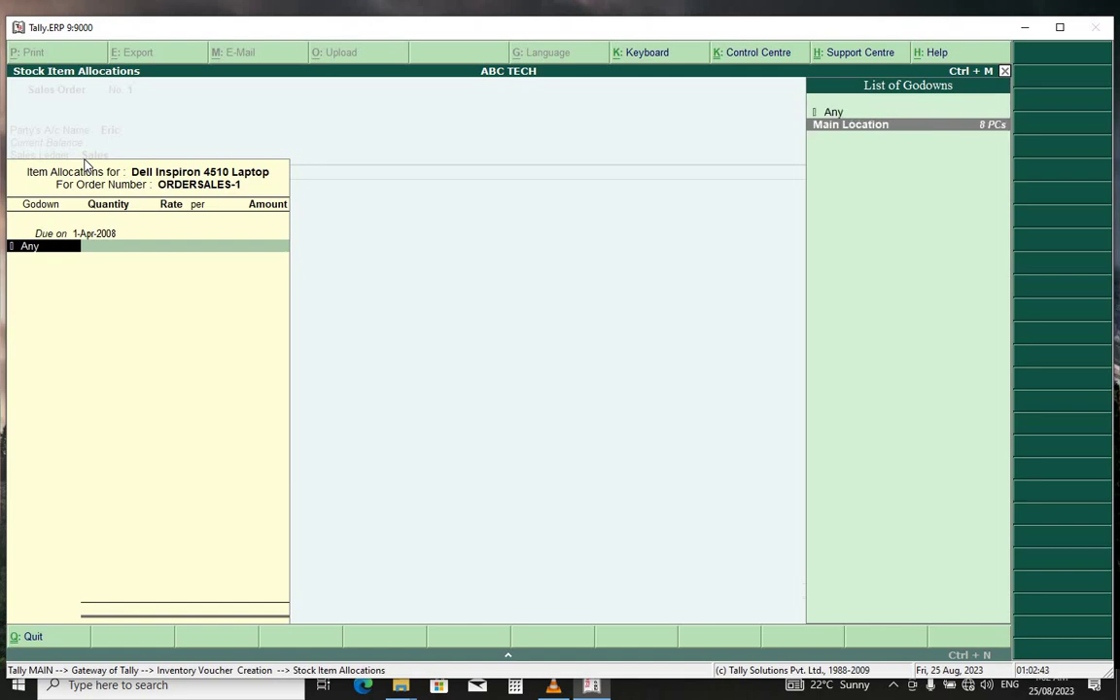
key(Return)
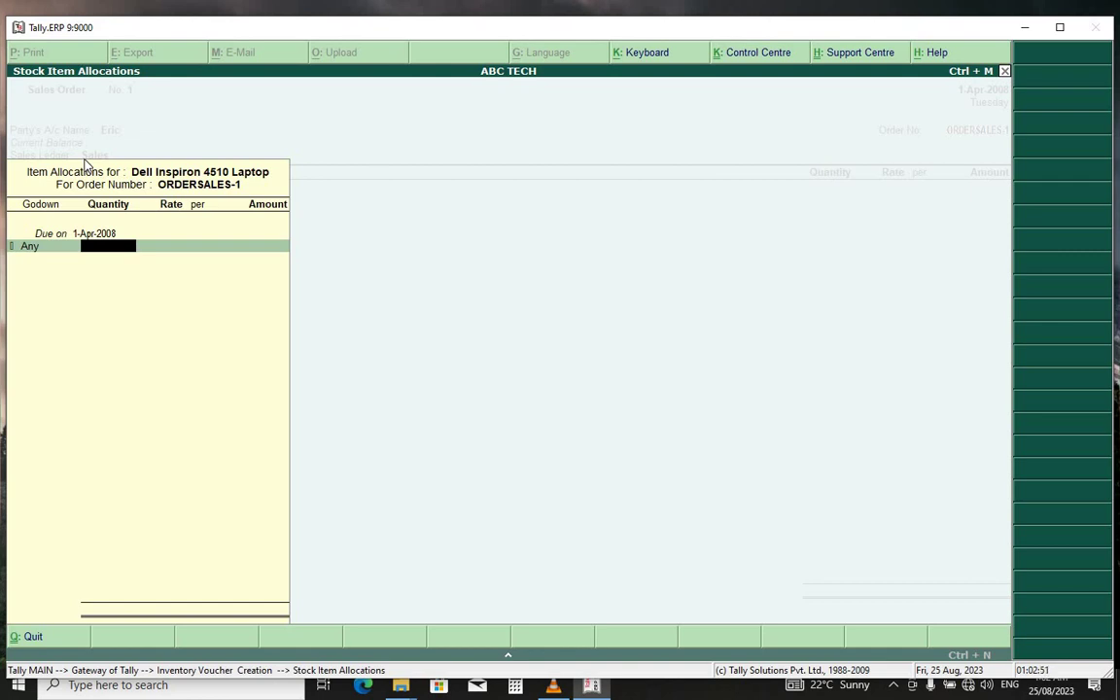
text(3)
key(Return)
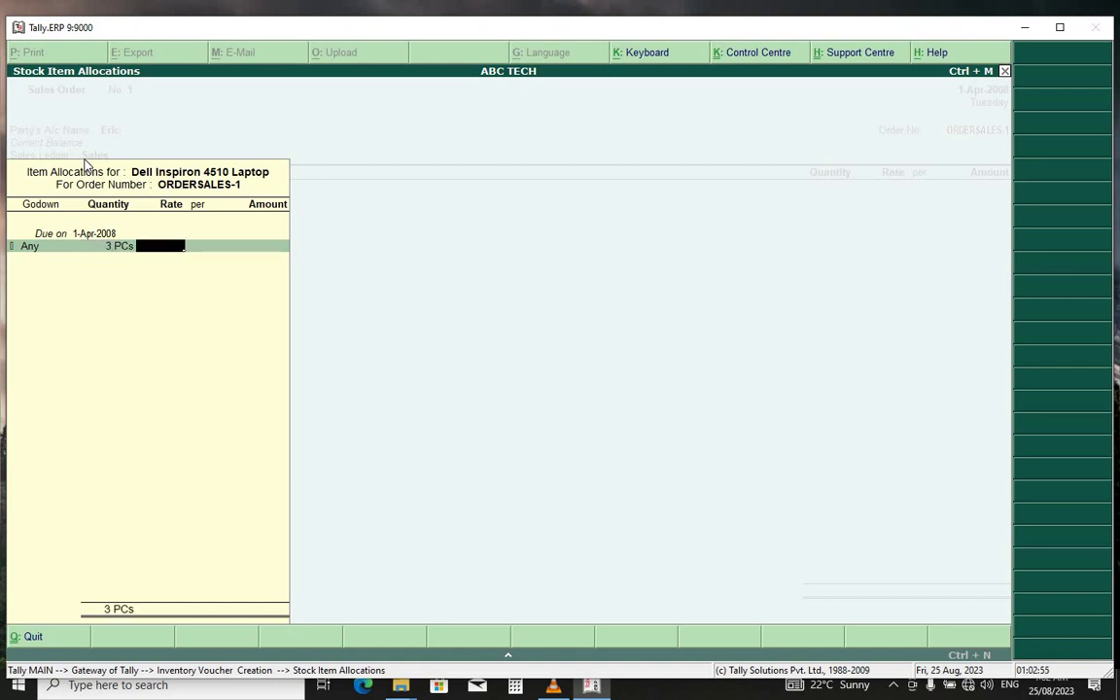
key(Return)
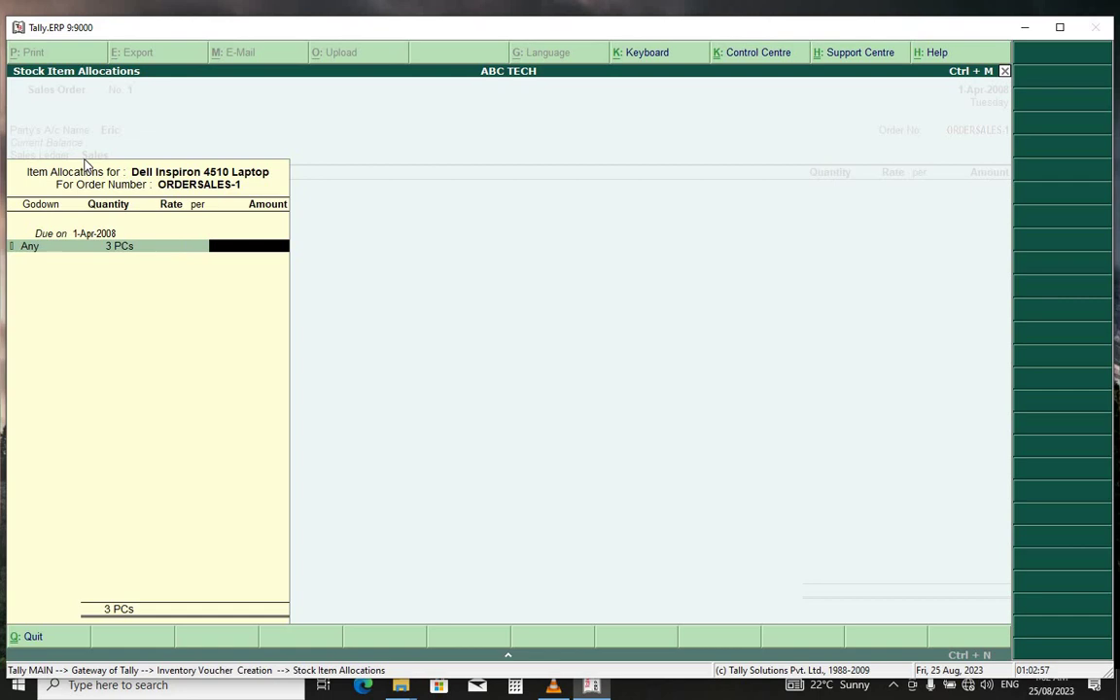
key(Return)
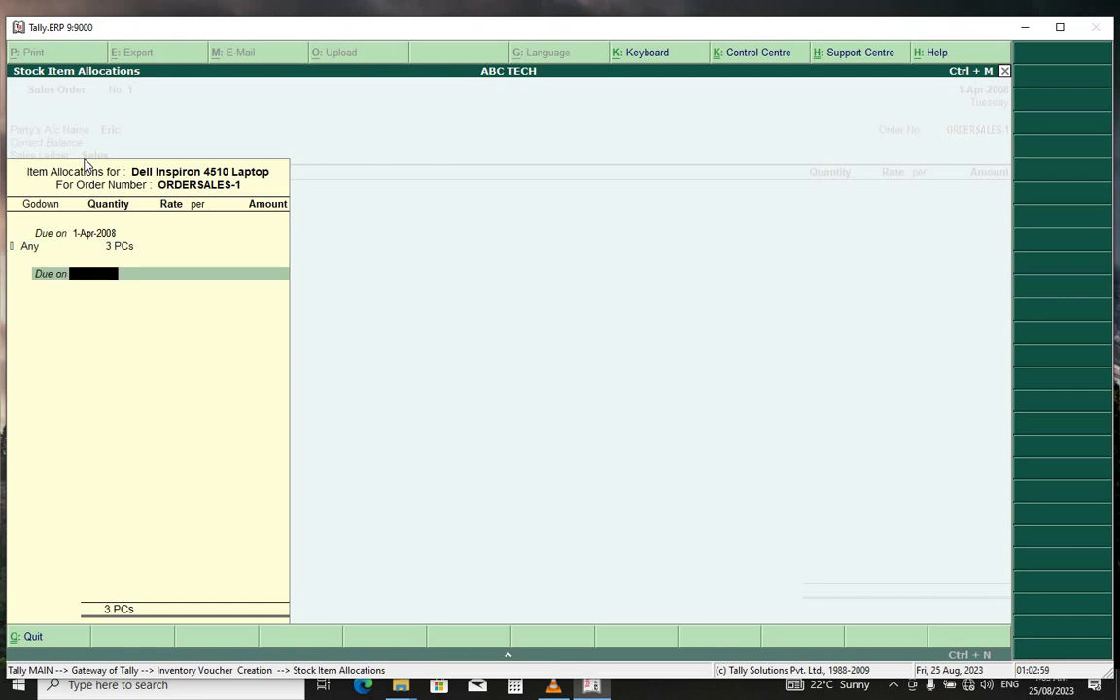
Step: Close the laptop allocation and item list, leaving narration empty
key(Return)
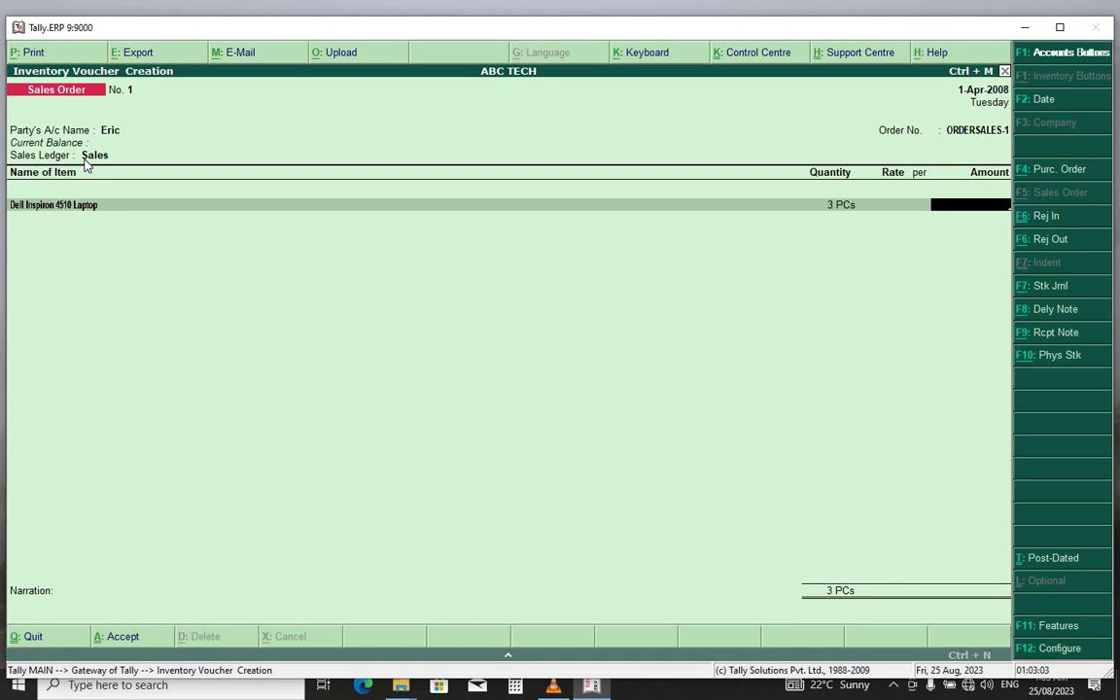
key(Return)
key(Return)
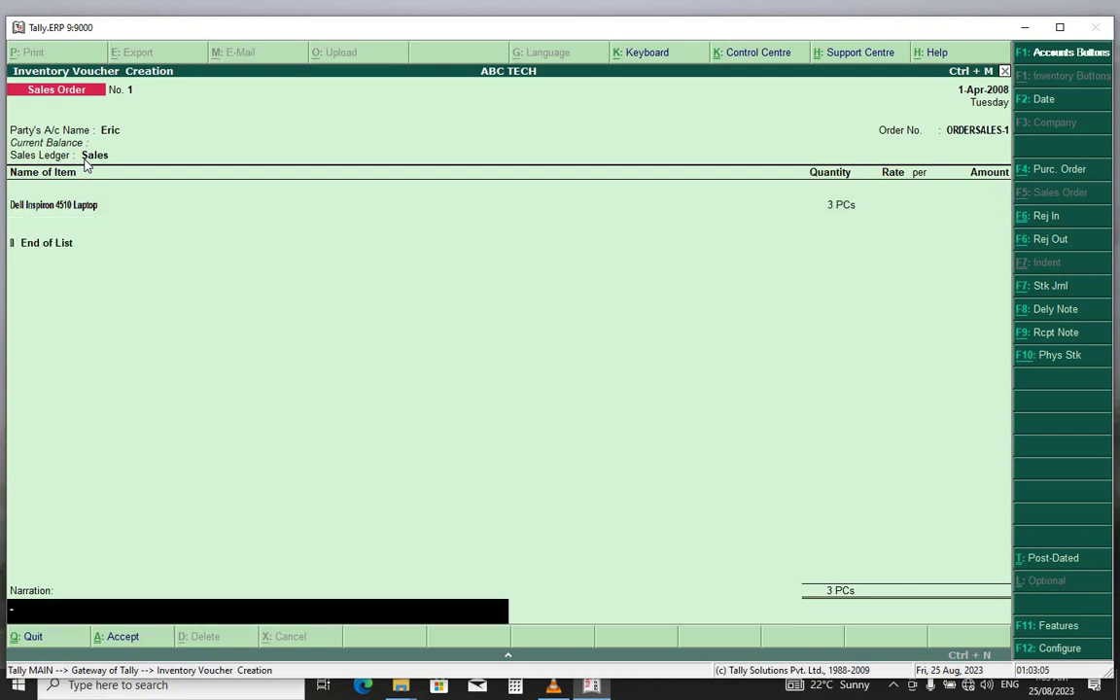
key(Return)
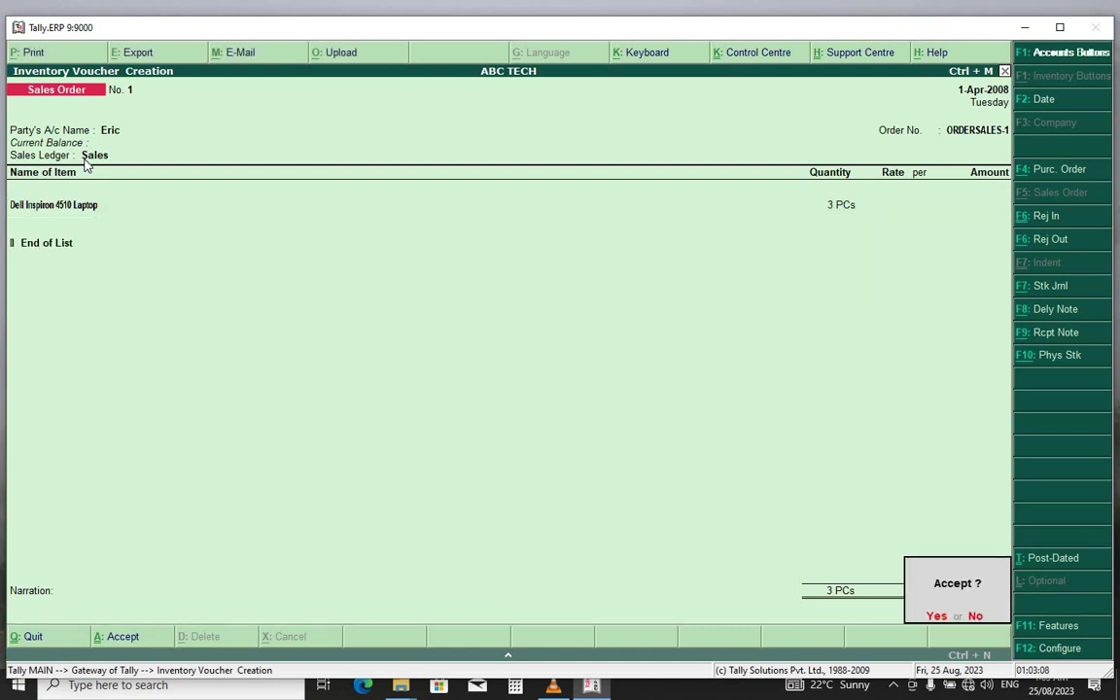
key(Return)
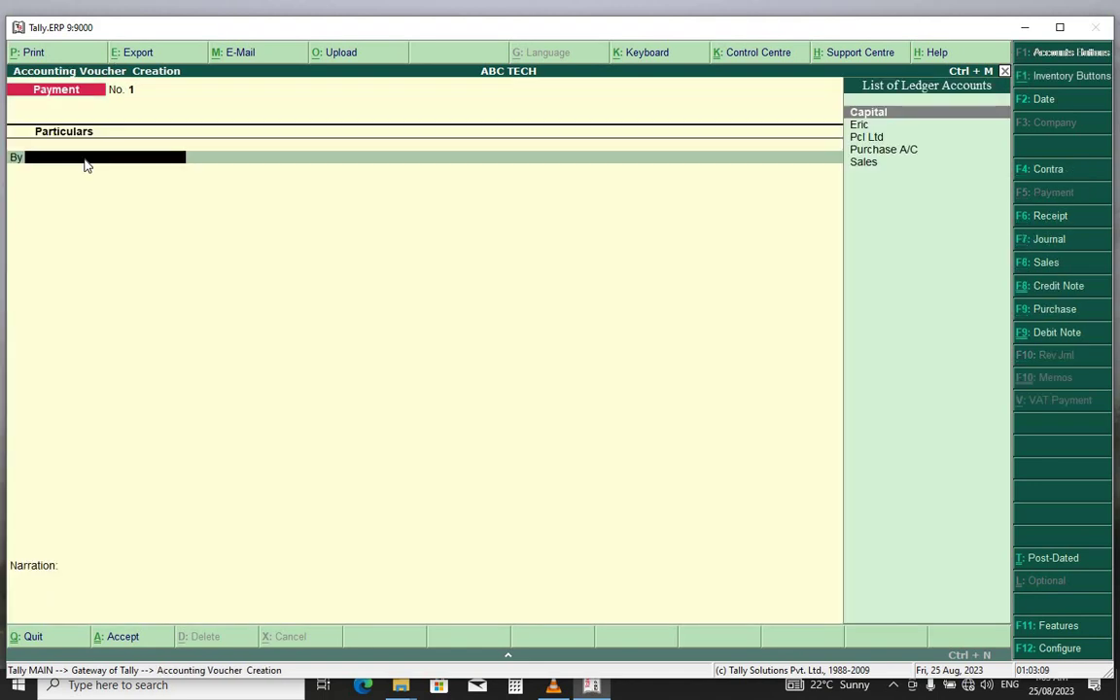